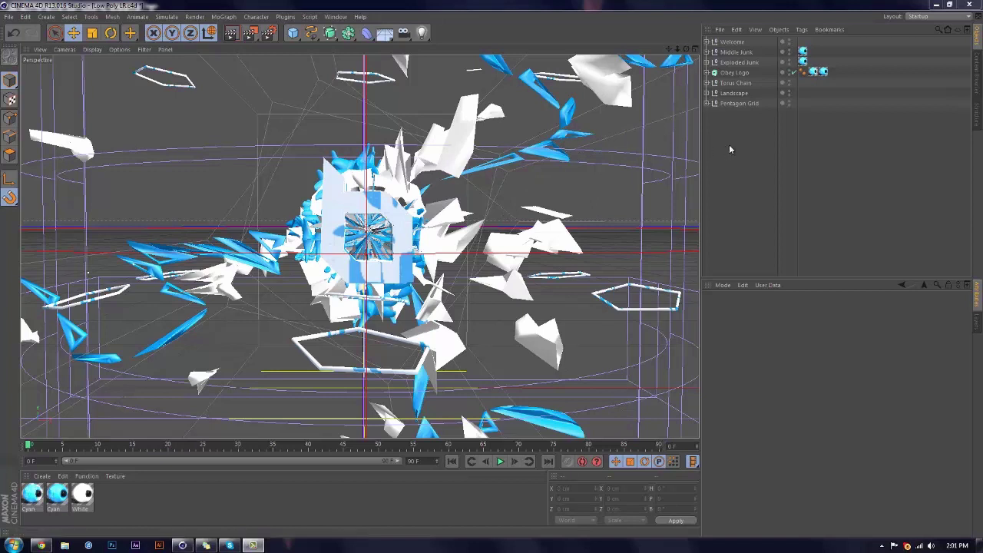
- Expand Middle Junk and hide all groups below it in the viewport, leaving only the sphere
{"action": "left_click", "coordinate": [706, 52]}
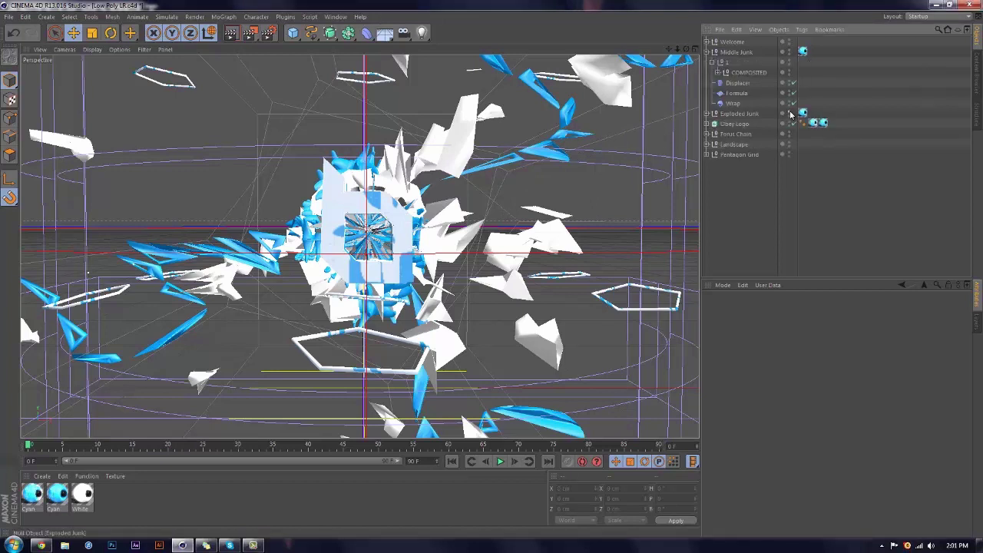
{"action": "left_click_drag", "start_coordinate": [788, 113], "coordinate": [789, 154]}
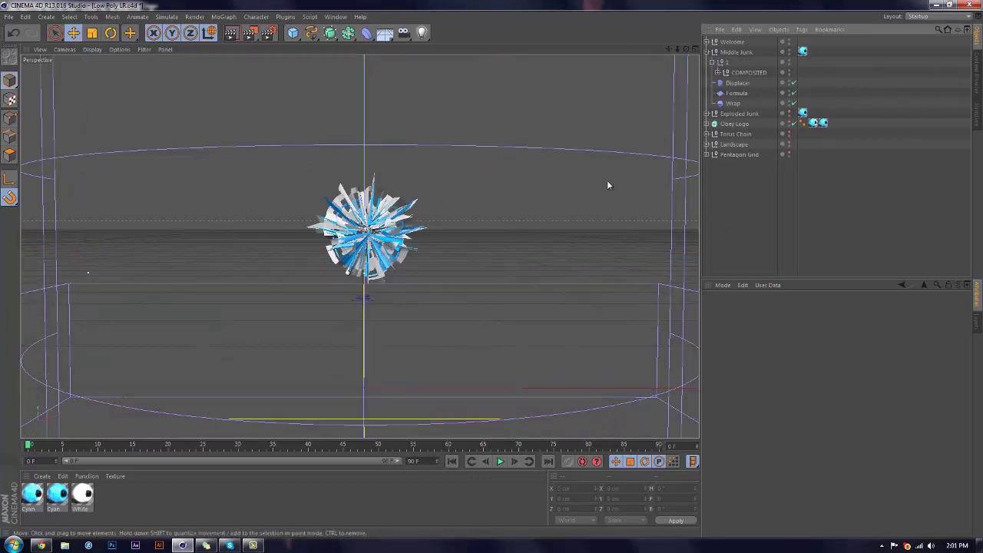
{"action": "left_click", "coordinate": [718, 73]}
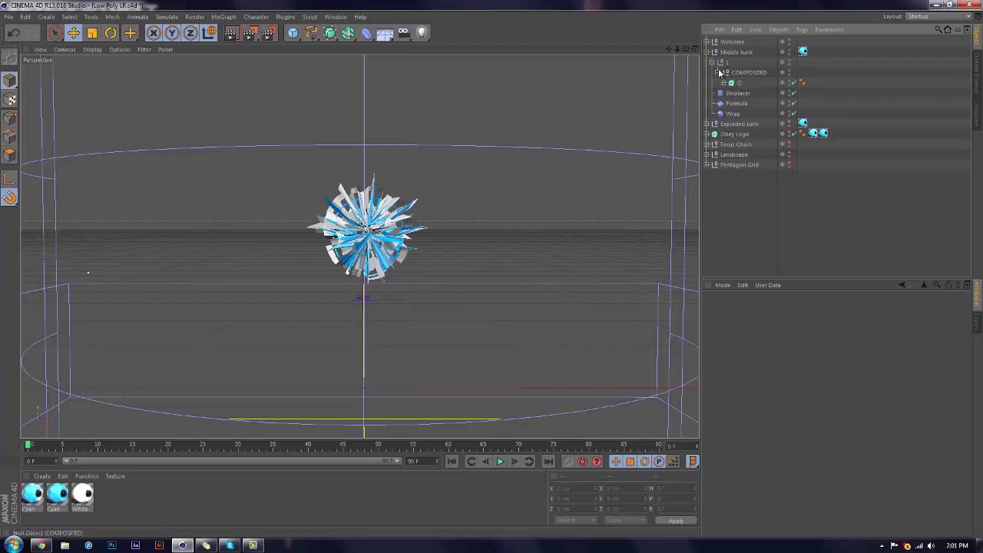
{"action": "left_click", "coordinate": [718, 73]}
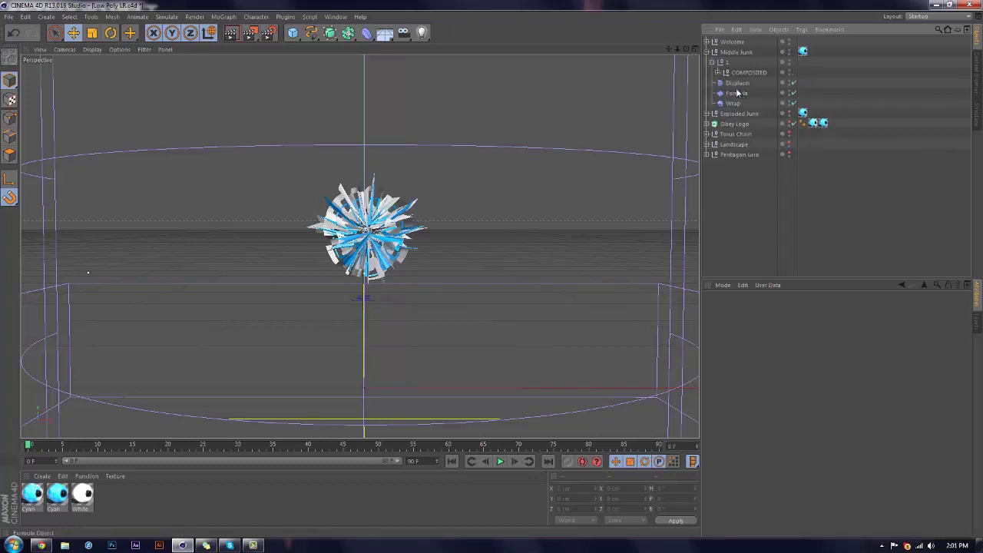
- Inspect the Formula and Wrap deformers (Cylindrical, 615×400 cm, 200 cm radius), then collapse Middle Junk
{"action": "left_click", "coordinate": [736, 93]}
{"action": "left_click", "coordinate": [733, 103]}
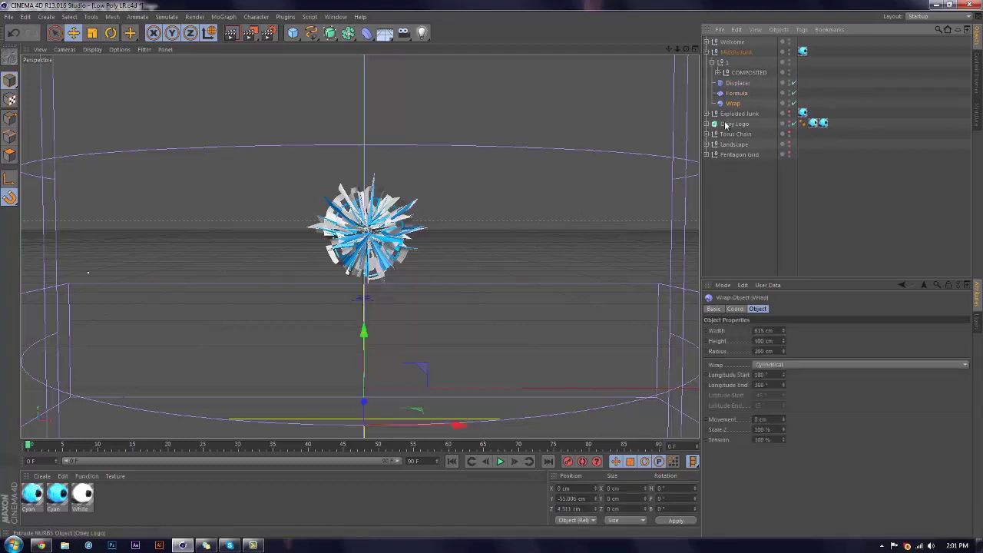
{"action": "left_click", "coordinate": [706, 51]}
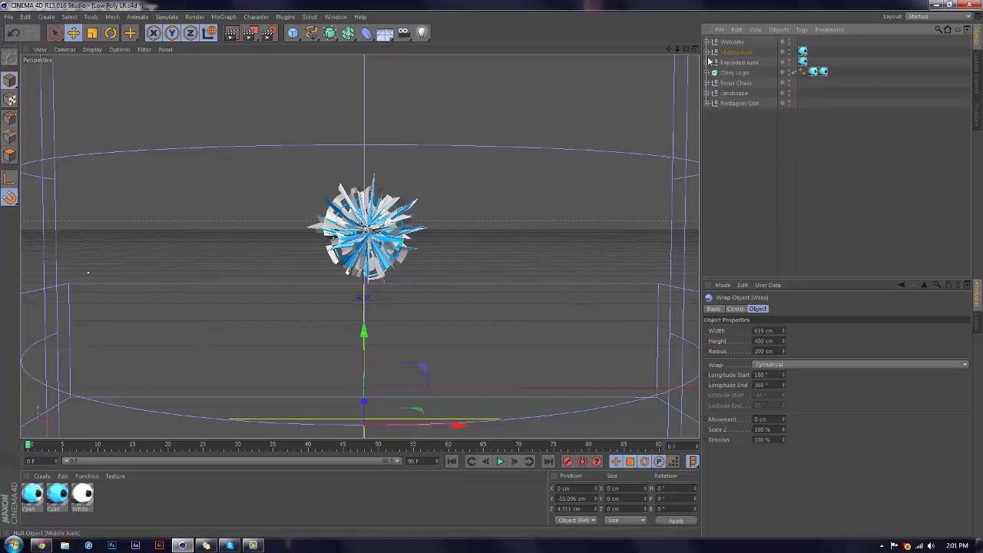
- Show the Exploded Junk shards again and raise the Explosion FX time to 0.6%
{"action": "left_click", "coordinate": [787, 63]}
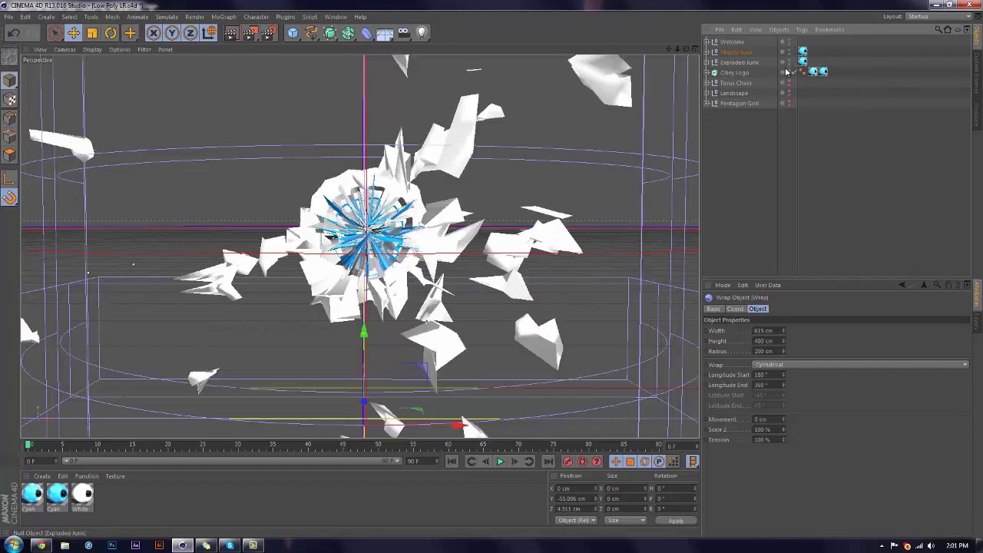
{"action": "left_click", "coordinate": [738, 62]}
{"action": "left_click", "coordinate": [705, 65]}
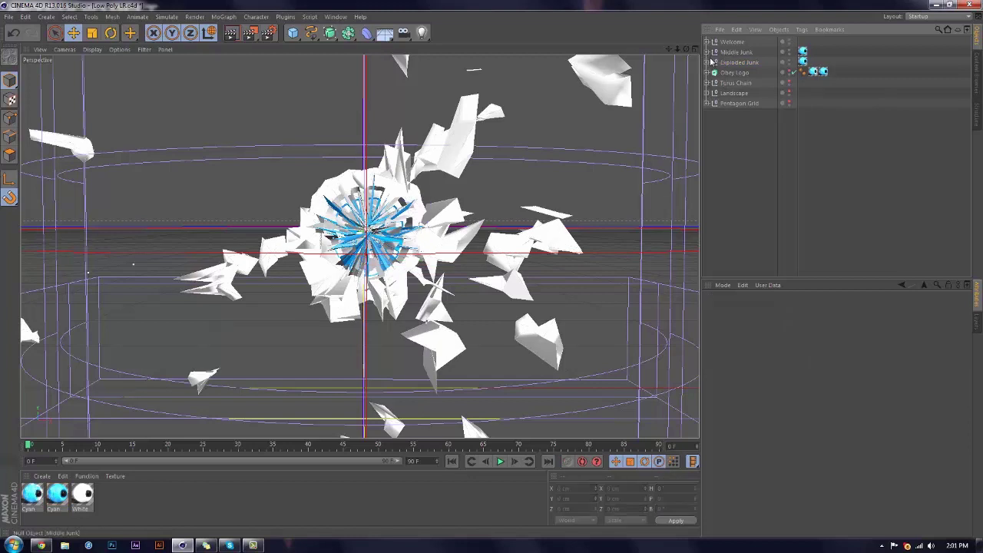
{"action": "left_click", "coordinate": [706, 63]}
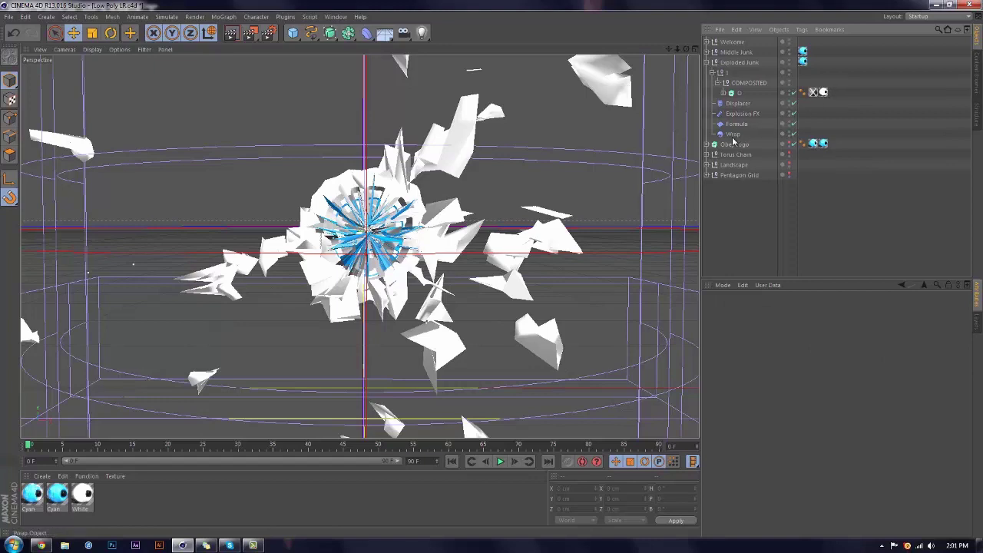
{"action": "left_click", "coordinate": [740, 114]}
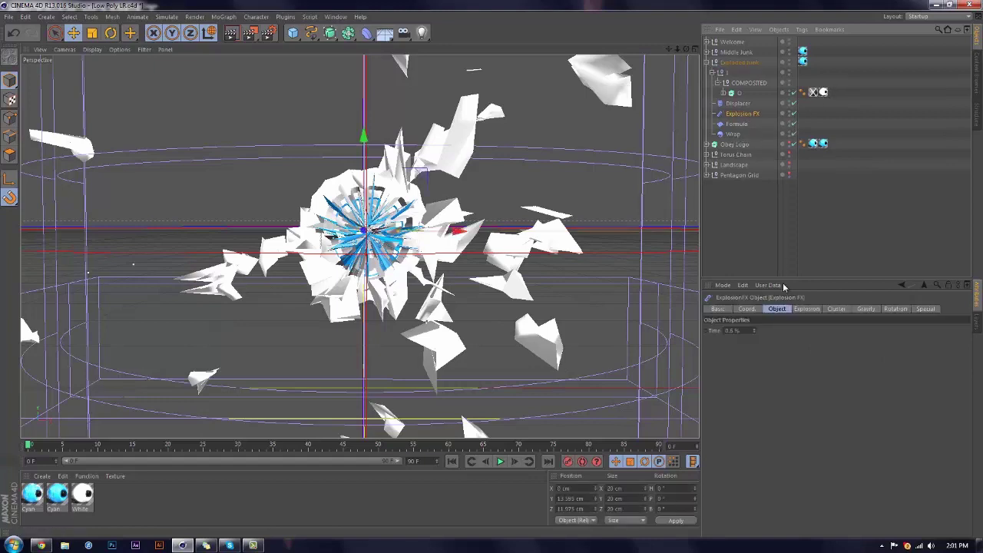
{"action": "left_click_drag", "start_coordinate": [756, 327], "coordinate": [754, 327]}
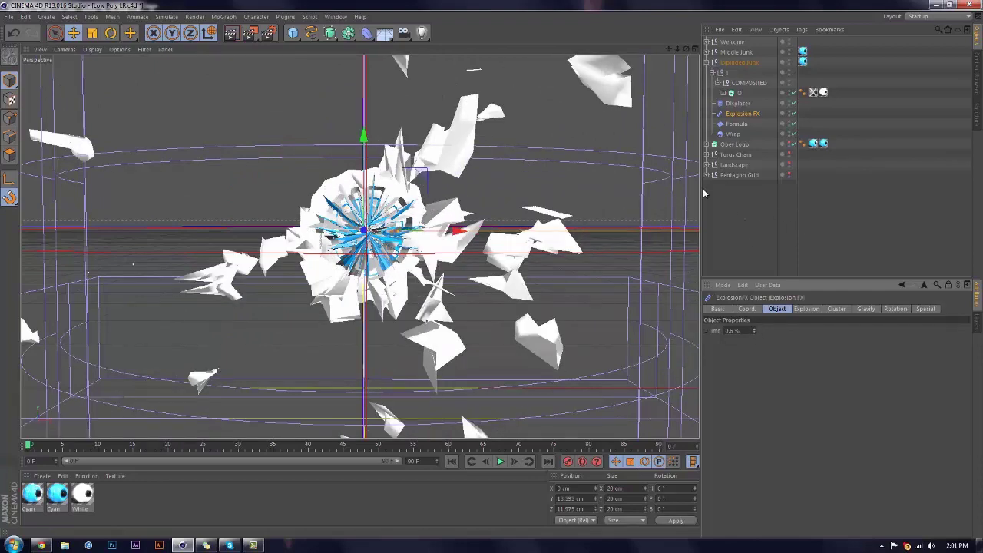
{"action": "left_click", "coordinate": [707, 62]}
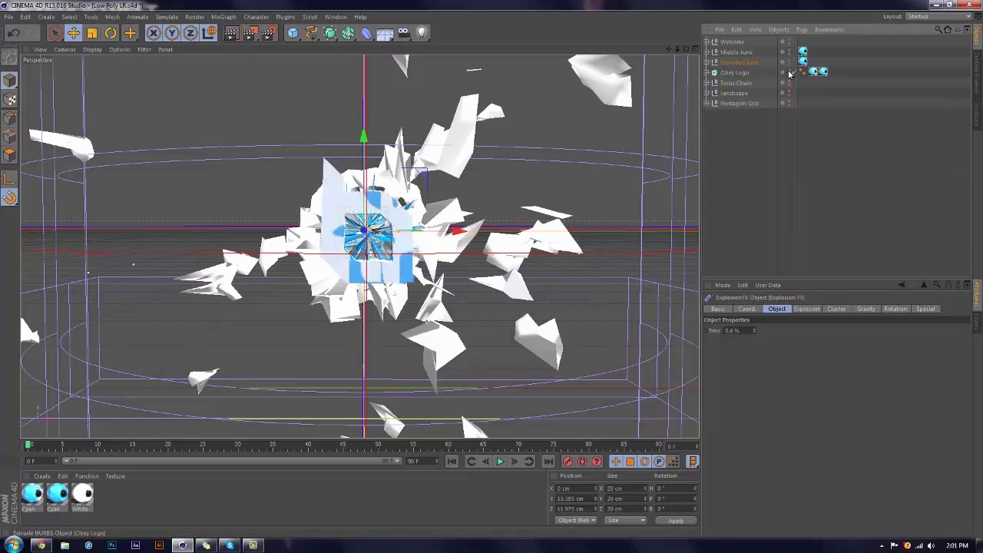
- Review the Obey Logo's Extrude settings, then minimize Cinema 4D and open Render v1 on the desktop
{"action": "left_click", "coordinate": [751, 140]}
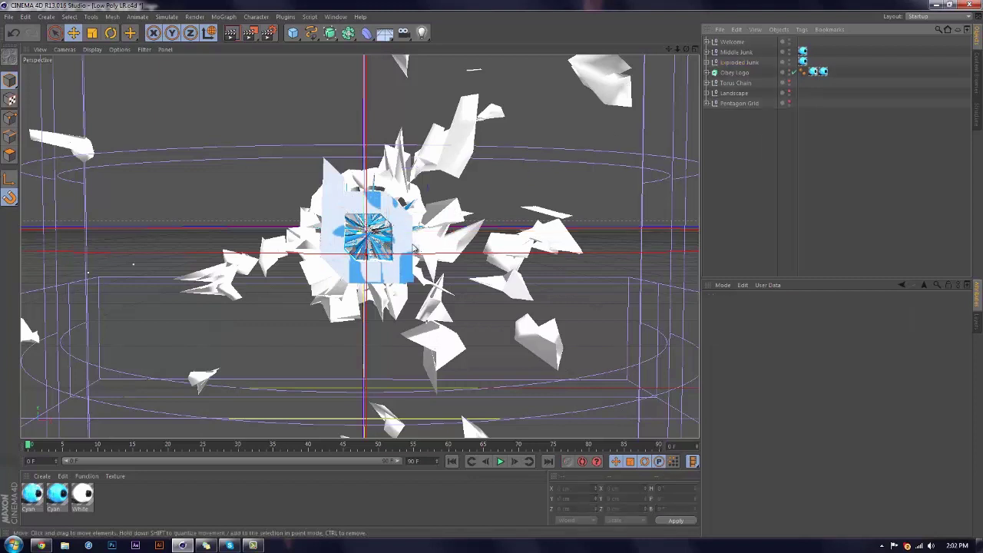
{"action": "left_click", "coordinate": [723, 73]}
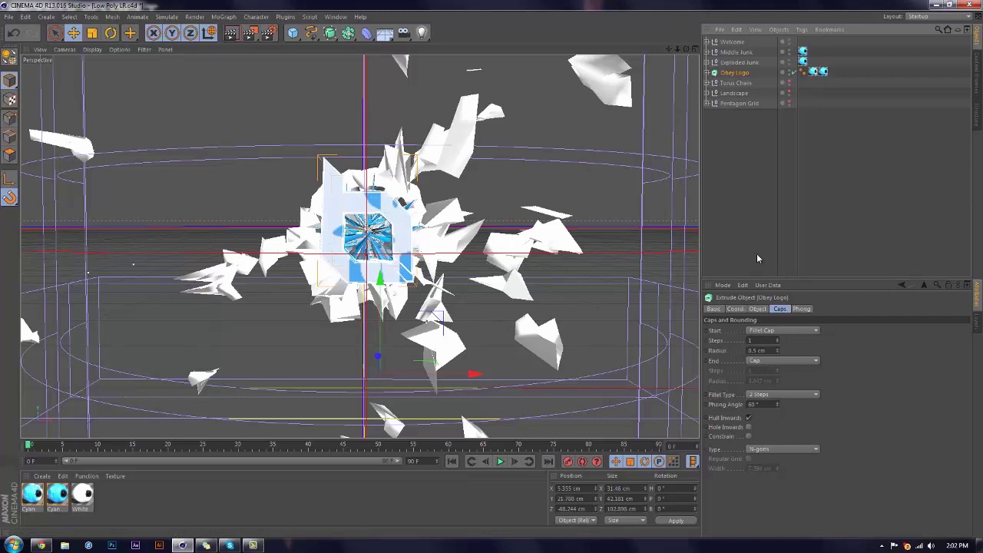
{"action": "left_click", "coordinate": [739, 196]}
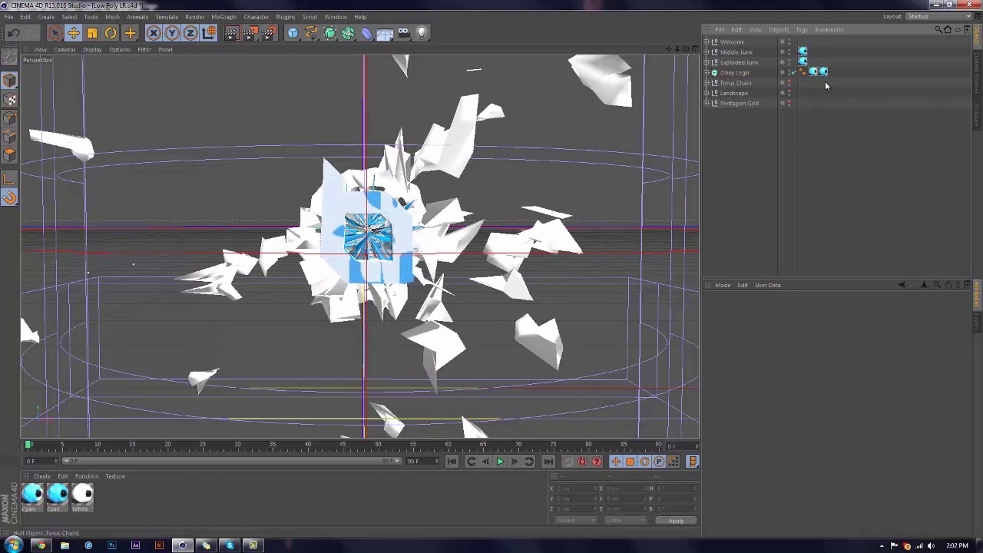
{"action": "left_click", "coordinate": [935, 4]}
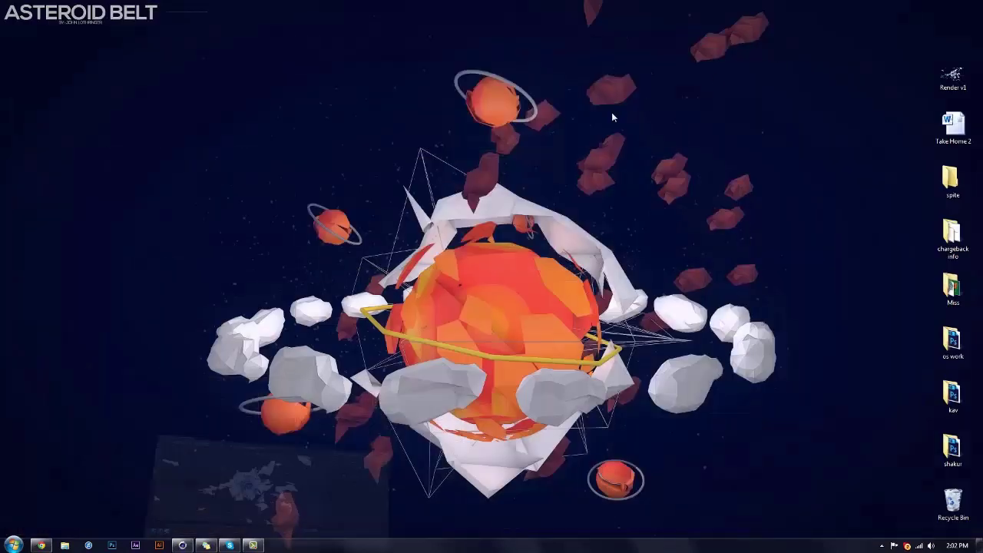
{"action": "double_click", "coordinate": [952, 77]}
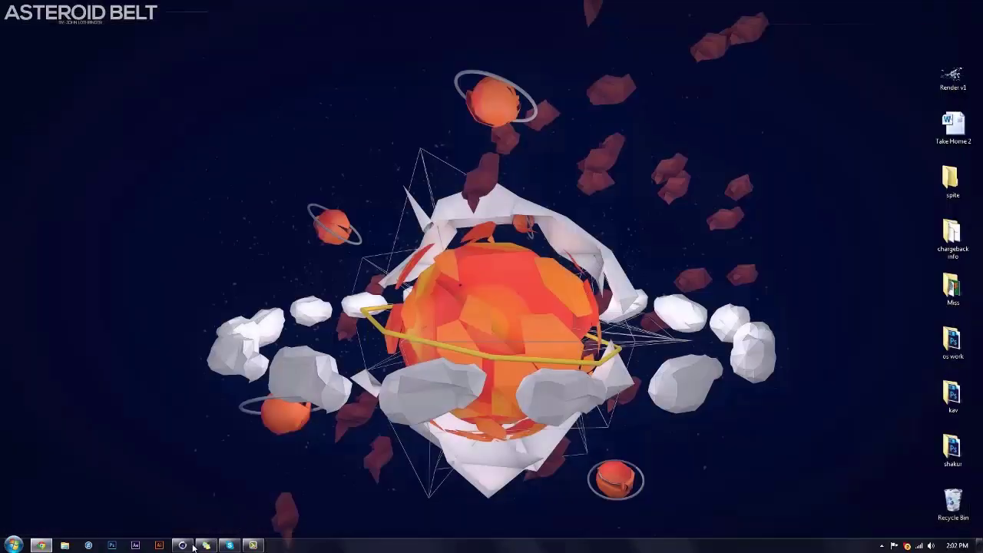
- Back in Cinema 4D, restrict the Obey Logo's Cyan texture tag to selection t1
{"action": "left_click", "coordinate": [182, 545]}
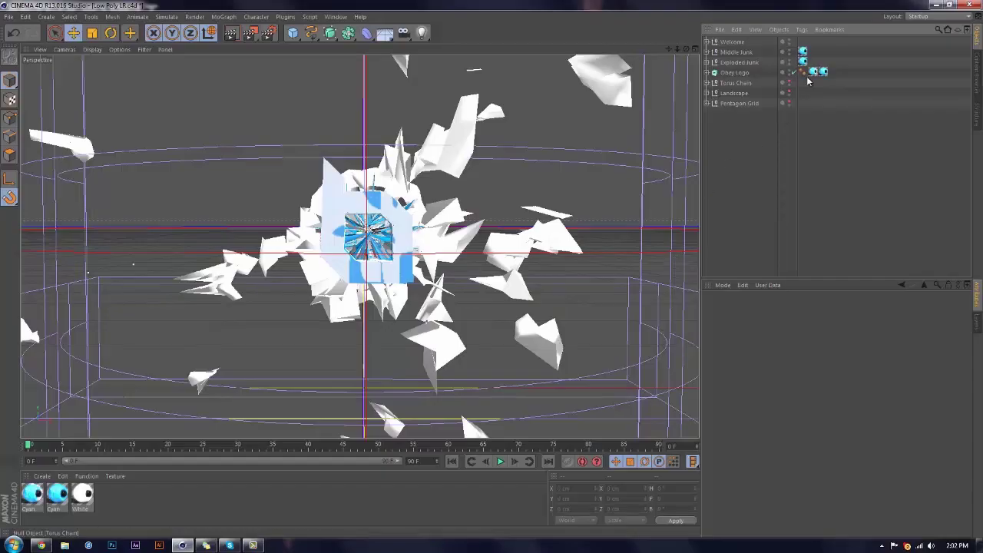
{"action": "left_click", "coordinate": [822, 71]}
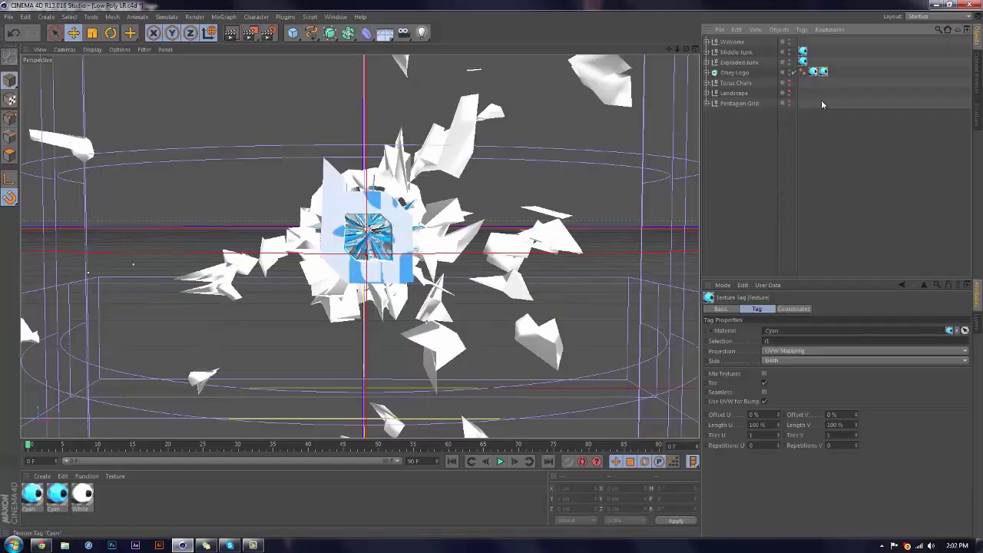
{"action": "left_click", "coordinate": [783, 340]}
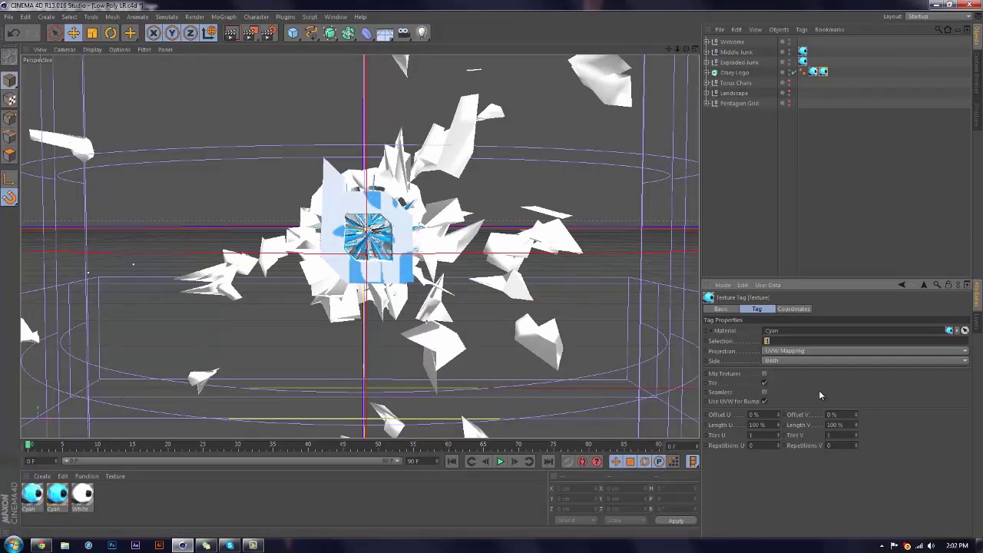
{"action": "type", "text": "t1"}
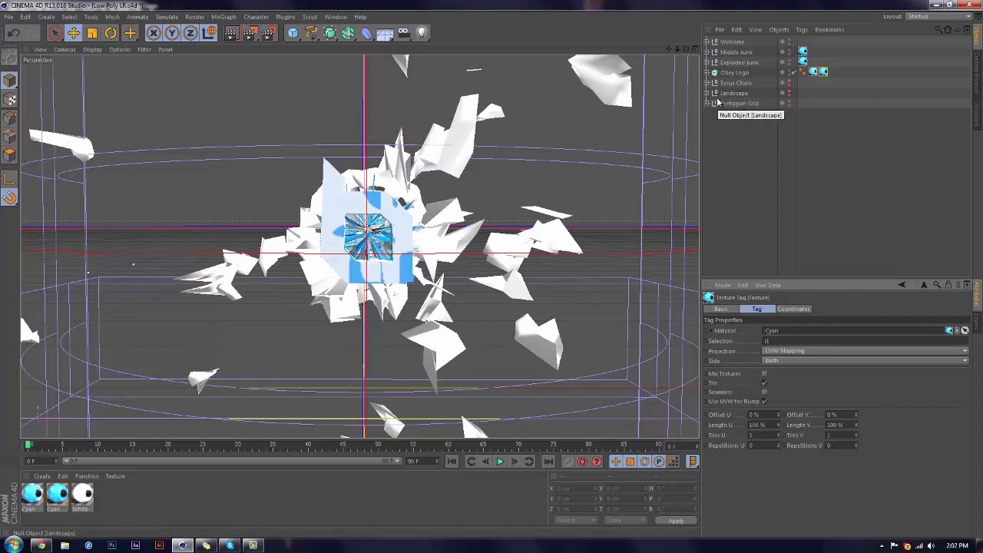
- Show the Torus Chain in the viewport and inspect its Formula deformer (X Radial, 157×174×427 cm)
{"action": "left_click", "coordinate": [764, 83]}
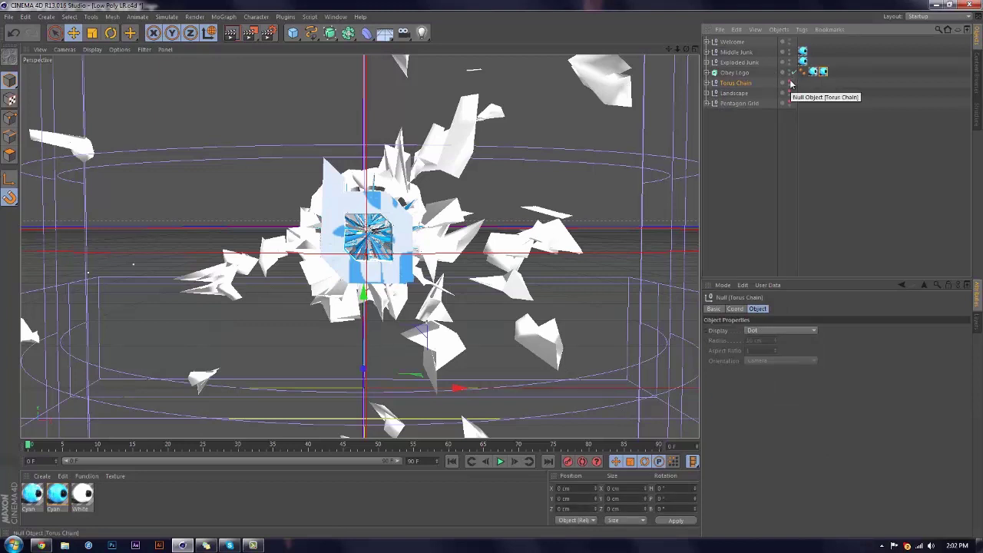
{"action": "left_click", "coordinate": [790, 82]}
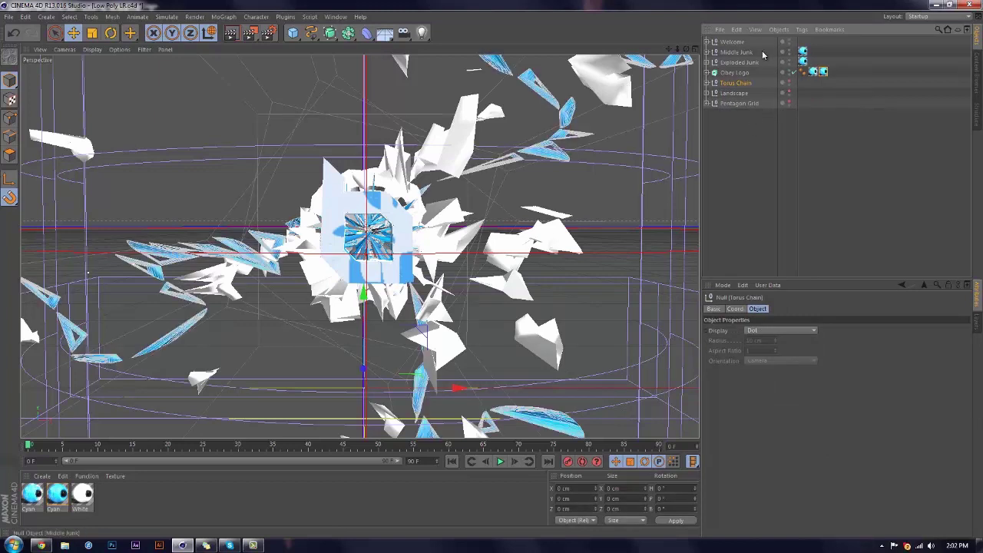
{"action": "left_click", "coordinate": [707, 83]}
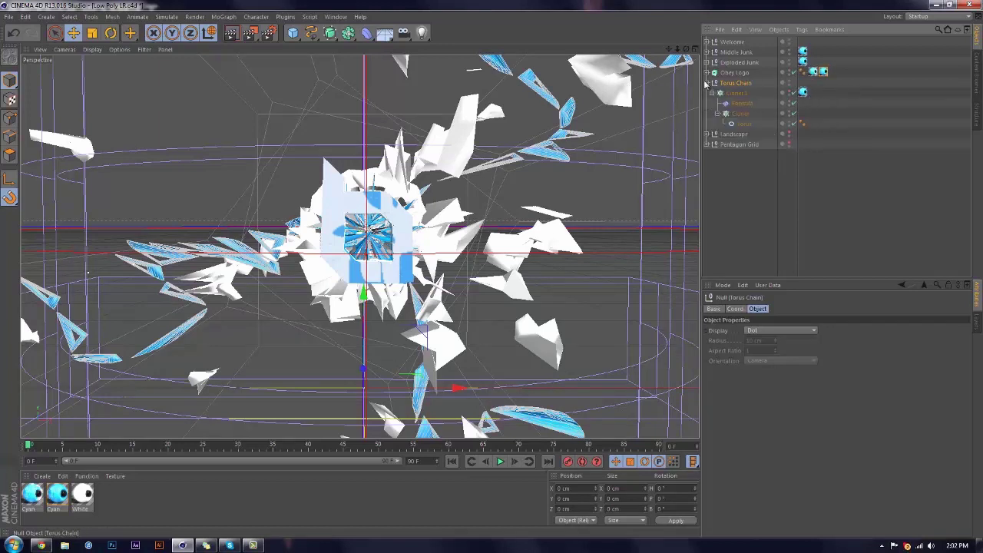
{"action": "left_click", "coordinate": [739, 103]}
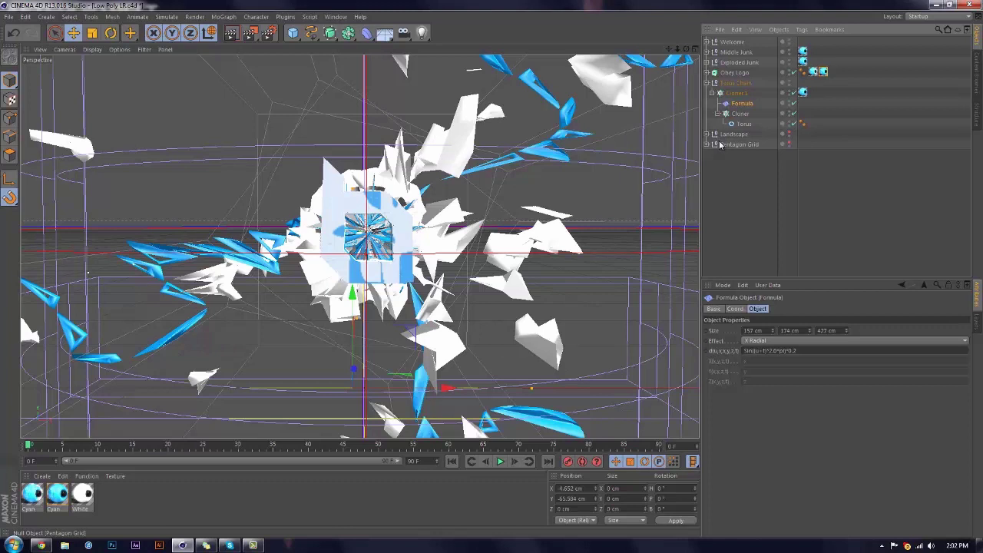
{"action": "left_click", "coordinate": [367, 33]}
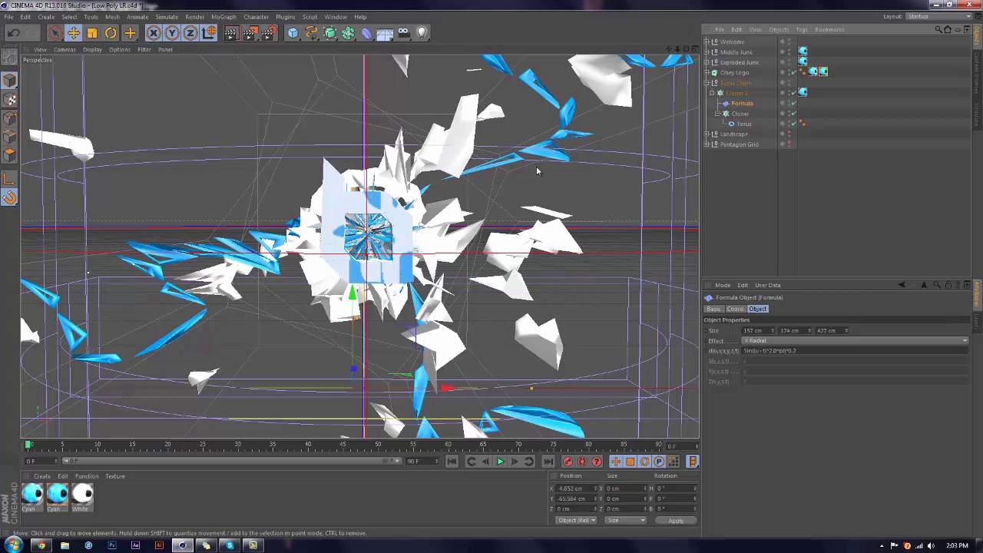
{"action": "left_click", "coordinate": [712, 93]}
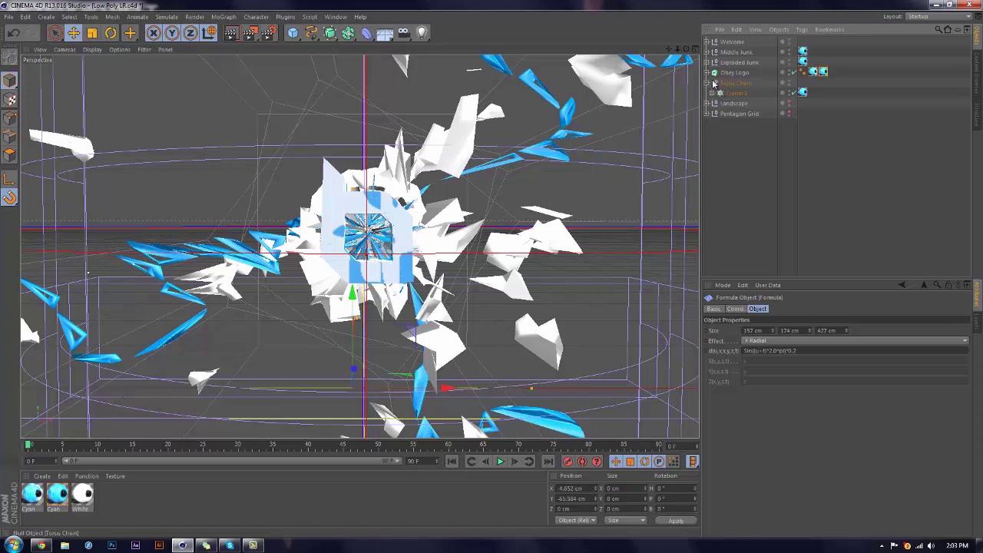
- Make the Landscape visible and inspect its HyperNURBS.1 and Landscape polygon mesh
{"action": "left_click", "coordinate": [710, 83]}
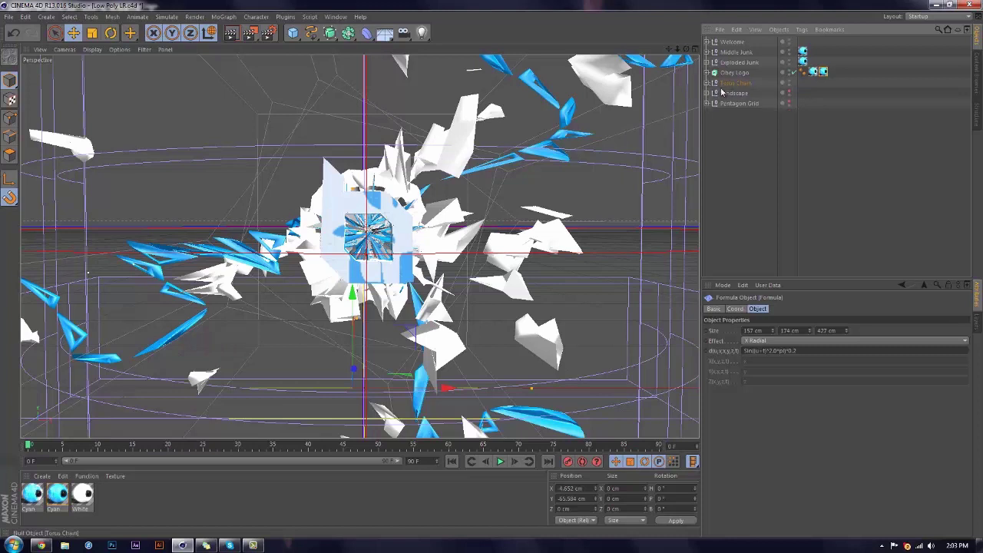
{"action": "left_click", "coordinate": [745, 93]}
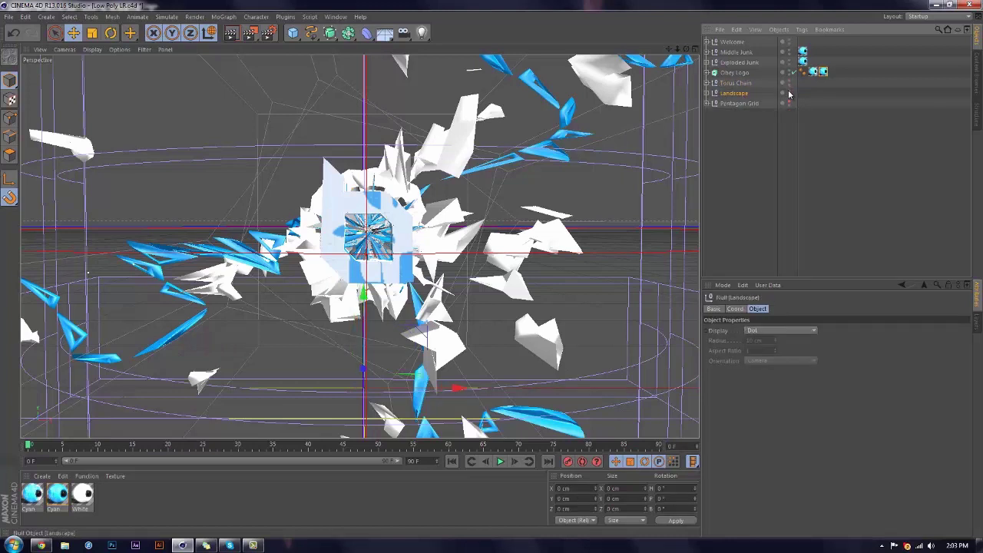
{"action": "left_click", "coordinate": [783, 91]}
{"action": "left_click", "coordinate": [707, 93]}
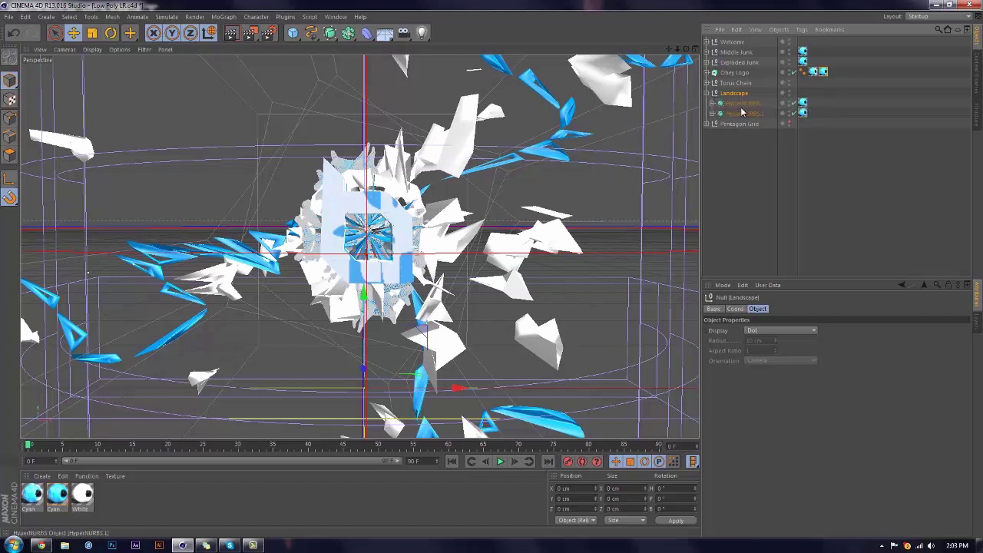
{"action": "left_click", "coordinate": [713, 114]}
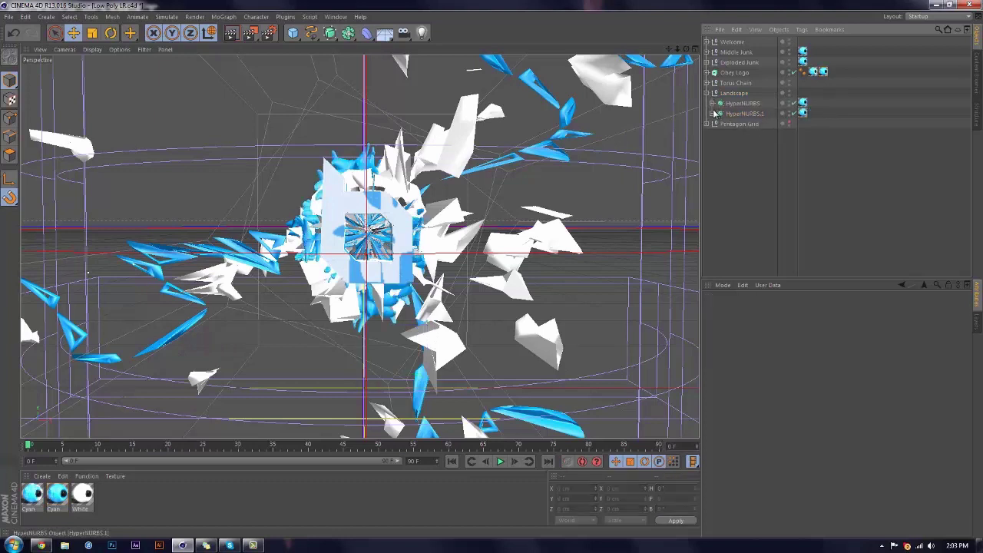
{"action": "left_click", "coordinate": [713, 114]}
{"action": "left_click", "coordinate": [749, 124]}
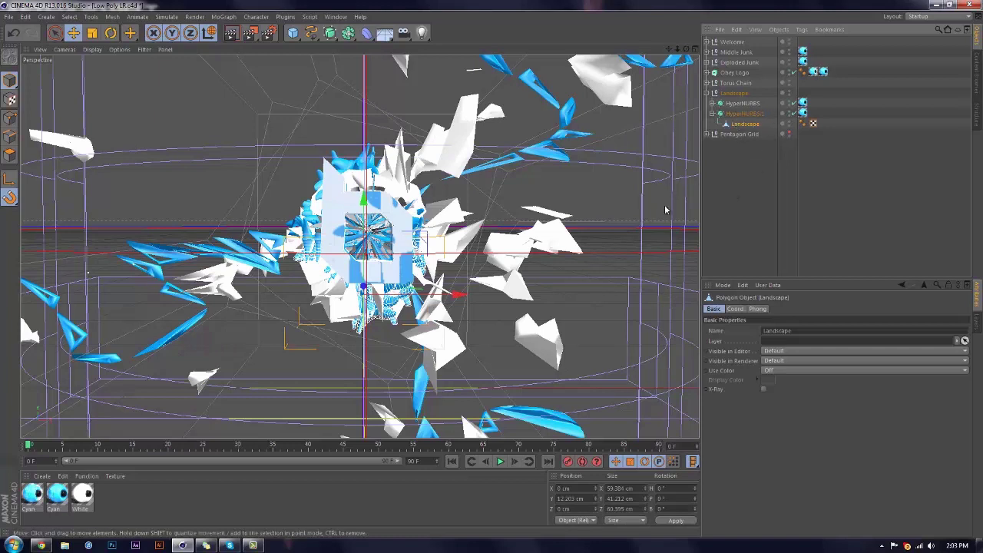
{"action": "left_click", "coordinate": [747, 192]}
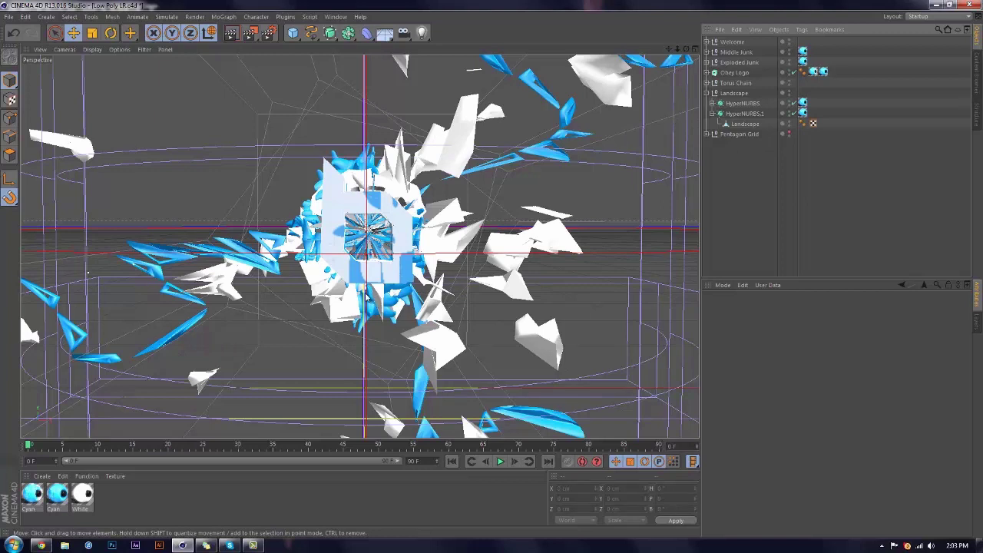
{"action": "left_click", "coordinate": [707, 93]}
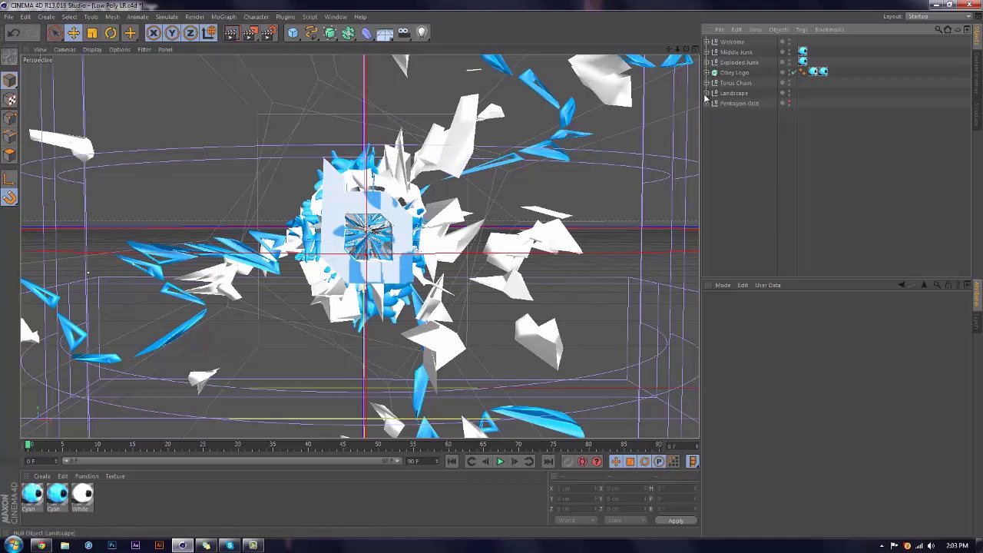
- Turn on viewport visibility for the Pentagon Grid to show its white pentagon outlines
{"action": "left_click", "coordinate": [788, 103]}
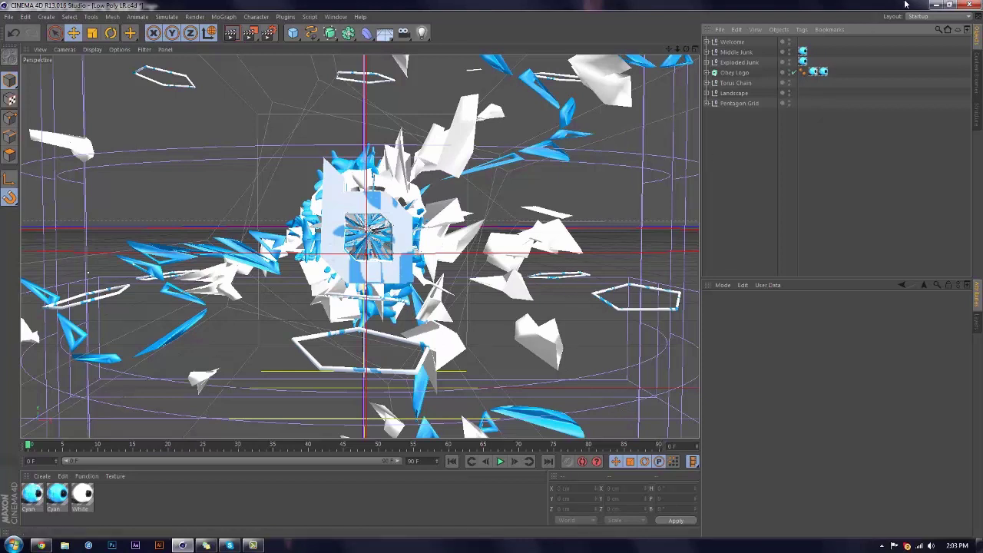
{"action": "left_click", "coordinate": [936, 6]}
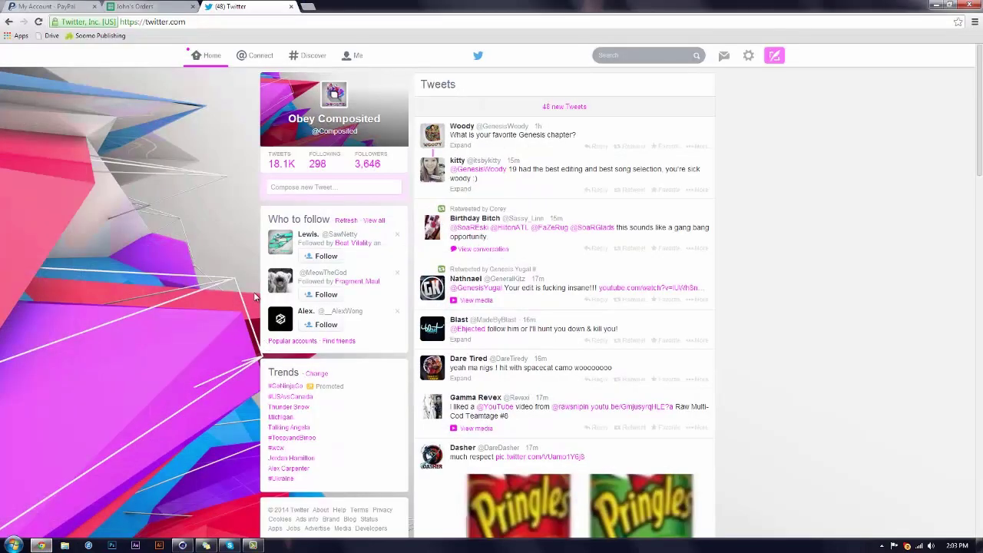
{"action": "left_click", "coordinate": [303, 66]}
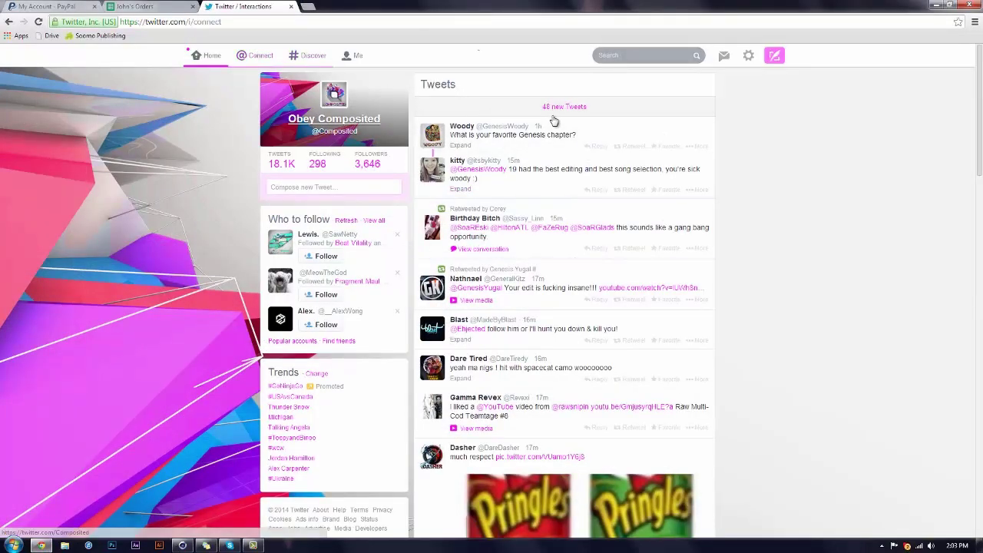
{"action": "scroll", "coordinate": [559, 201], "scroll_direction": "down", "scroll_amount": 3}
{"action": "scroll", "coordinate": [568, 307], "scroll_direction": "down", "scroll_amount": 10}
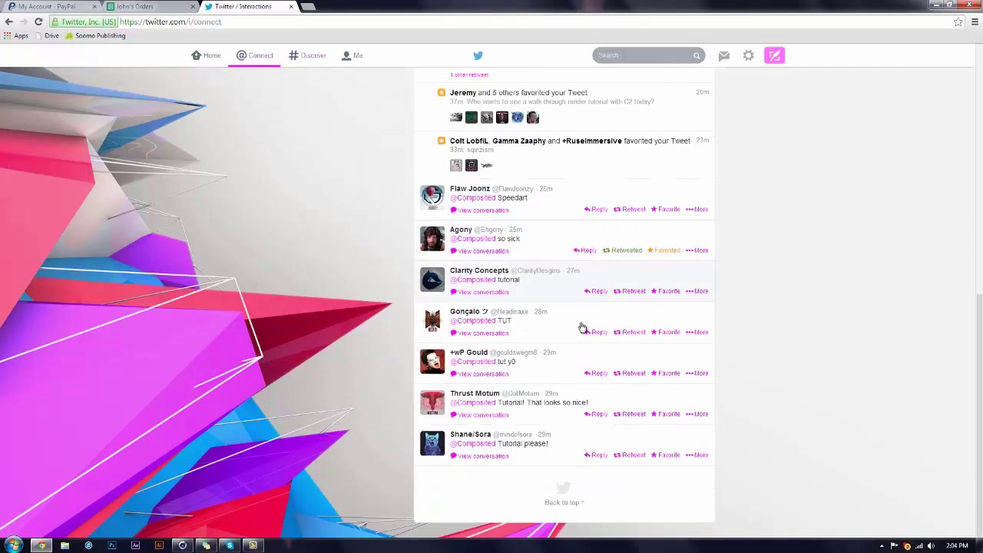
{"action": "scroll", "coordinate": [561, 238], "scroll_direction": "down", "scroll_amount": 3}
{"action": "scroll", "coordinate": [581, 228], "scroll_direction": "down", "scroll_amount": 3}
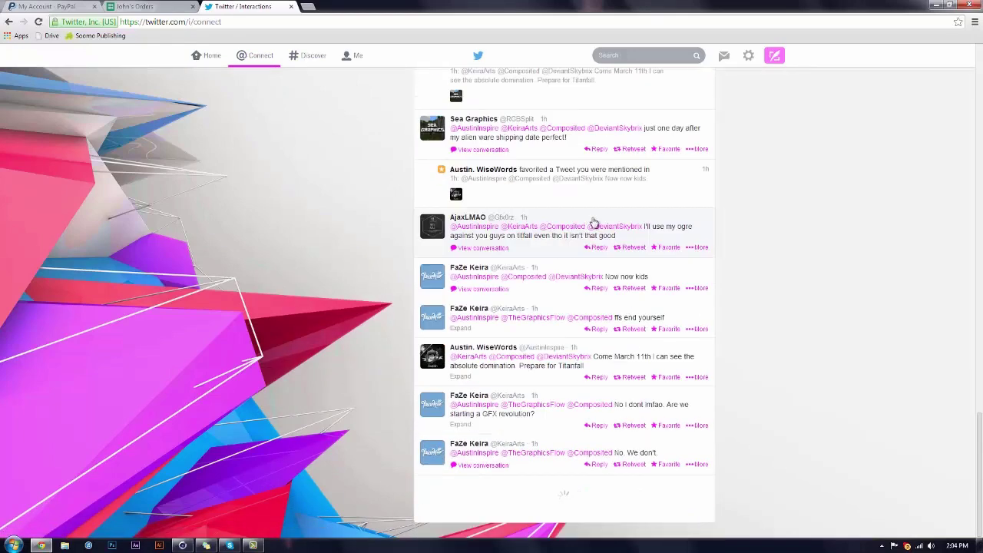
{"action": "scroll", "coordinate": [592, 222], "scroll_direction": "up", "scroll_amount": 15}
{"action": "scroll", "coordinate": [592, 223], "scroll_direction": "up", "scroll_amount": 3}
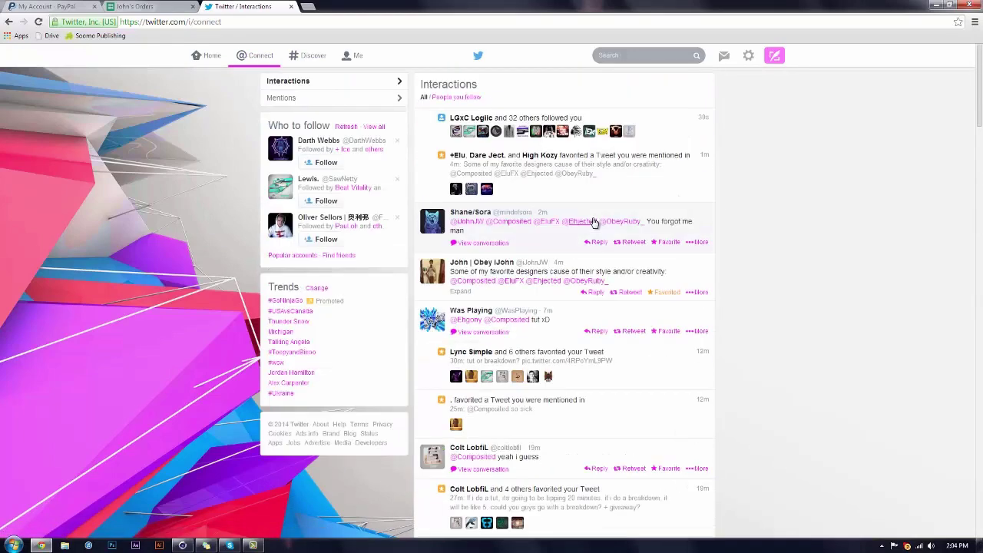
{"action": "left_click", "coordinate": [942, 5]}
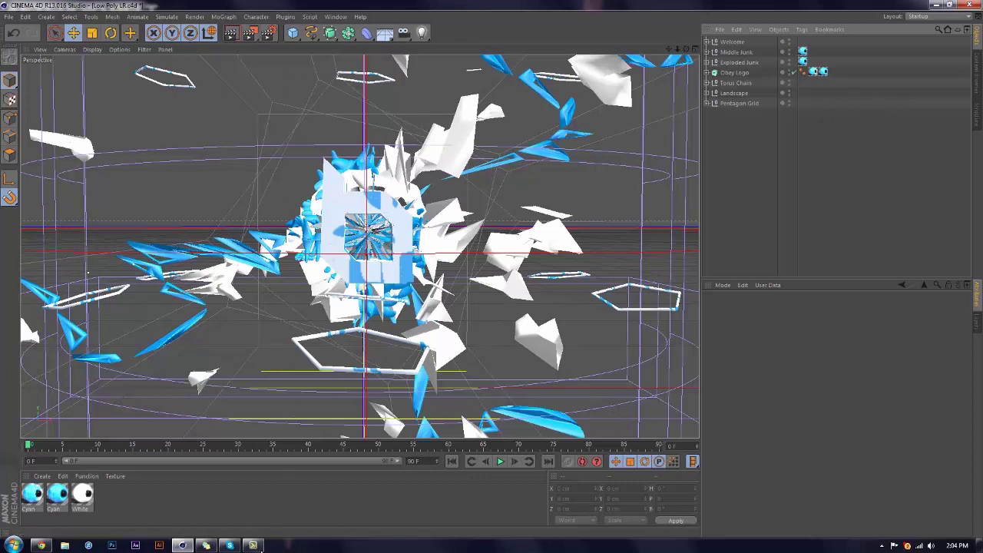
{"action": "left_click", "coordinate": [256, 546]}
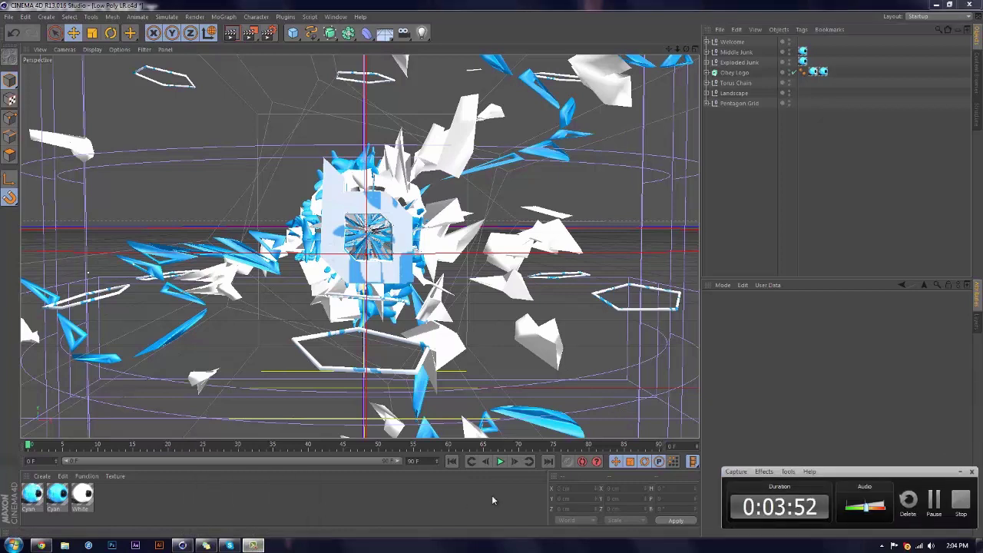